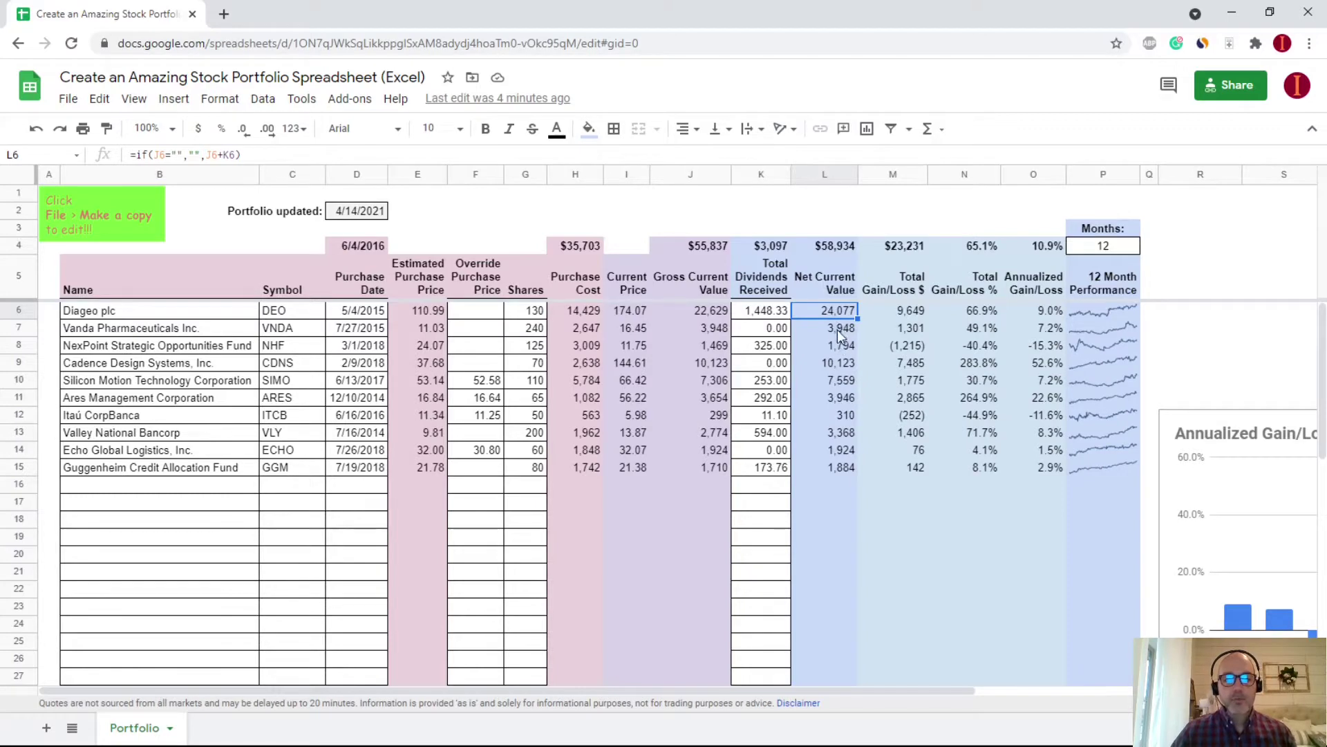
Step: Inspect the Diageo row's J6 through N6 values and formulas: gross value, dividends, net value, gain/loss
click(698, 314)
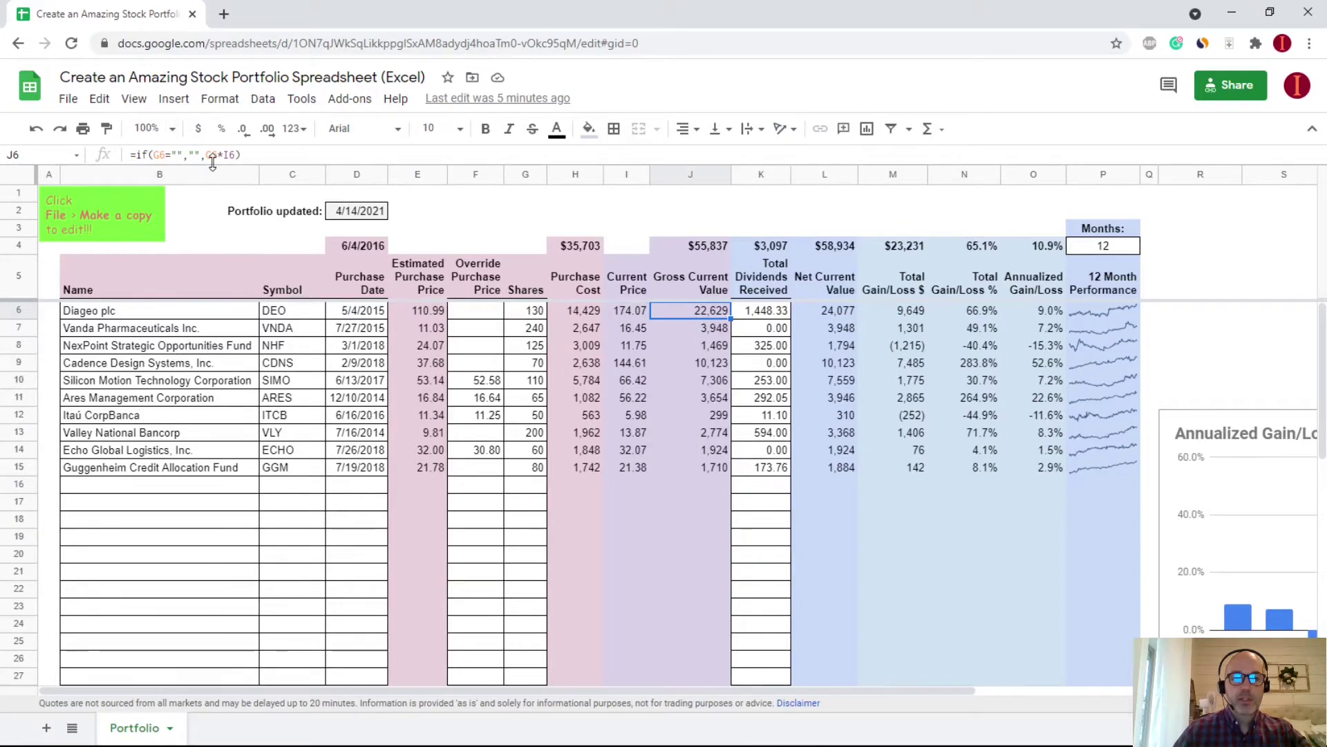
click(761, 315)
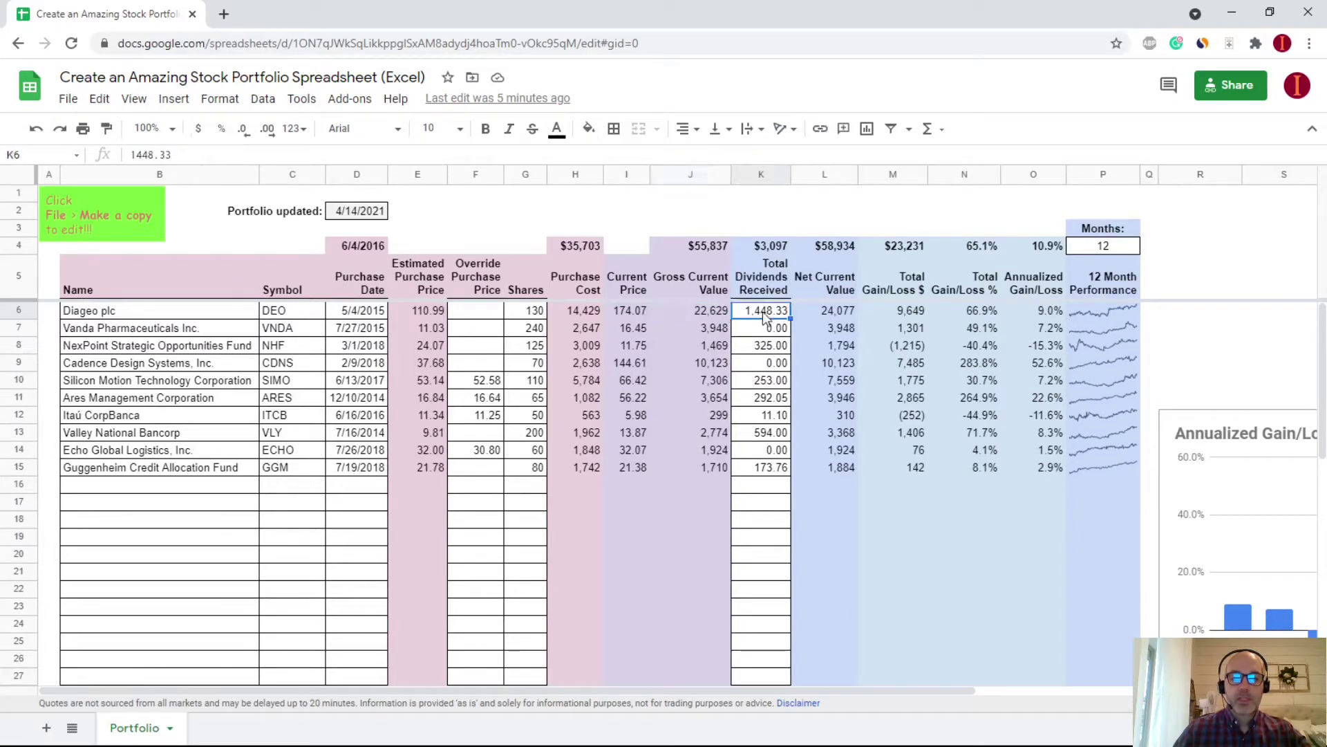
click(821, 311)
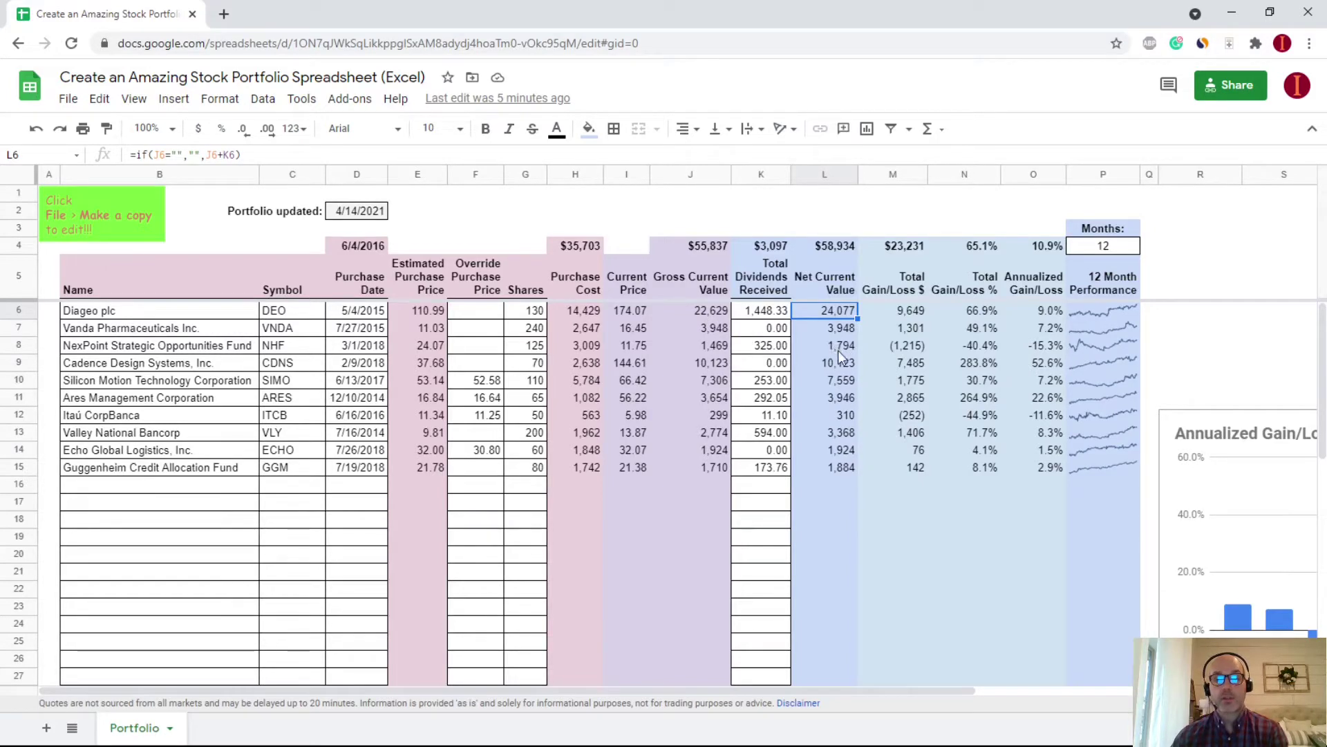
click(896, 312)
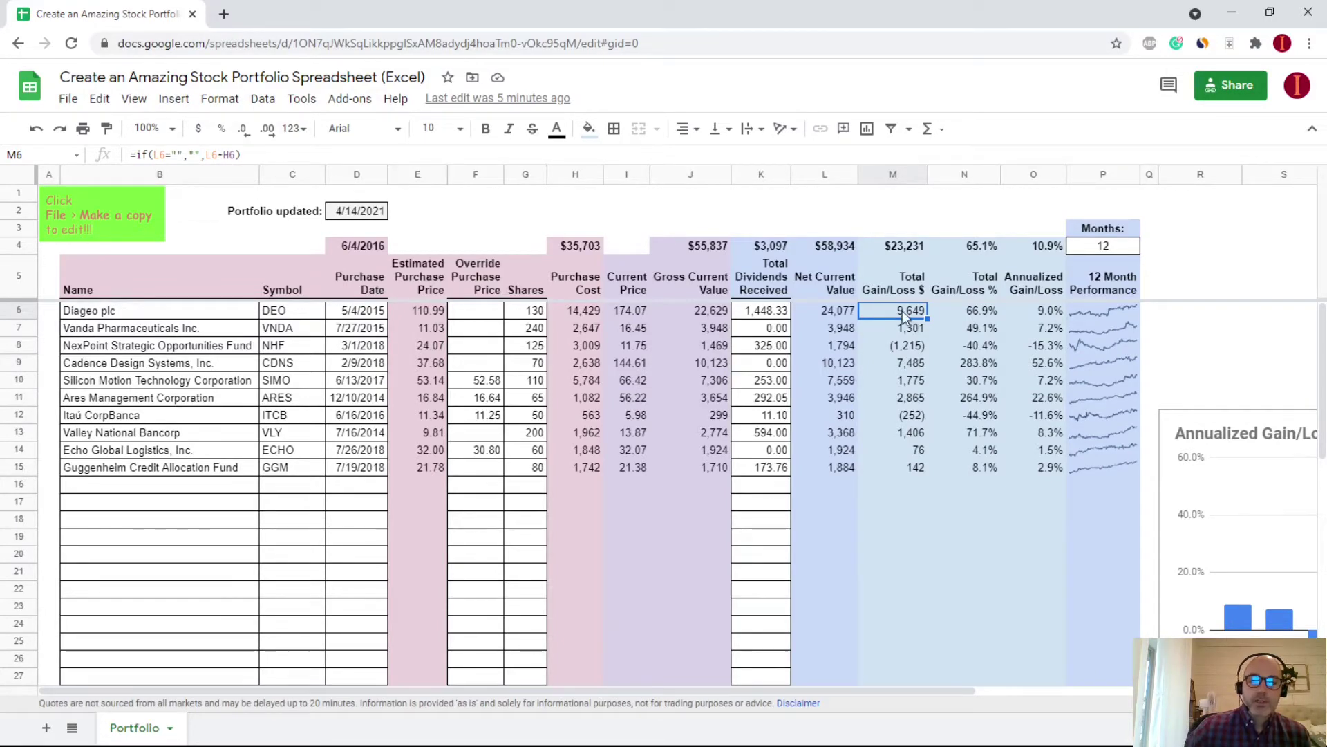
click(956, 310)
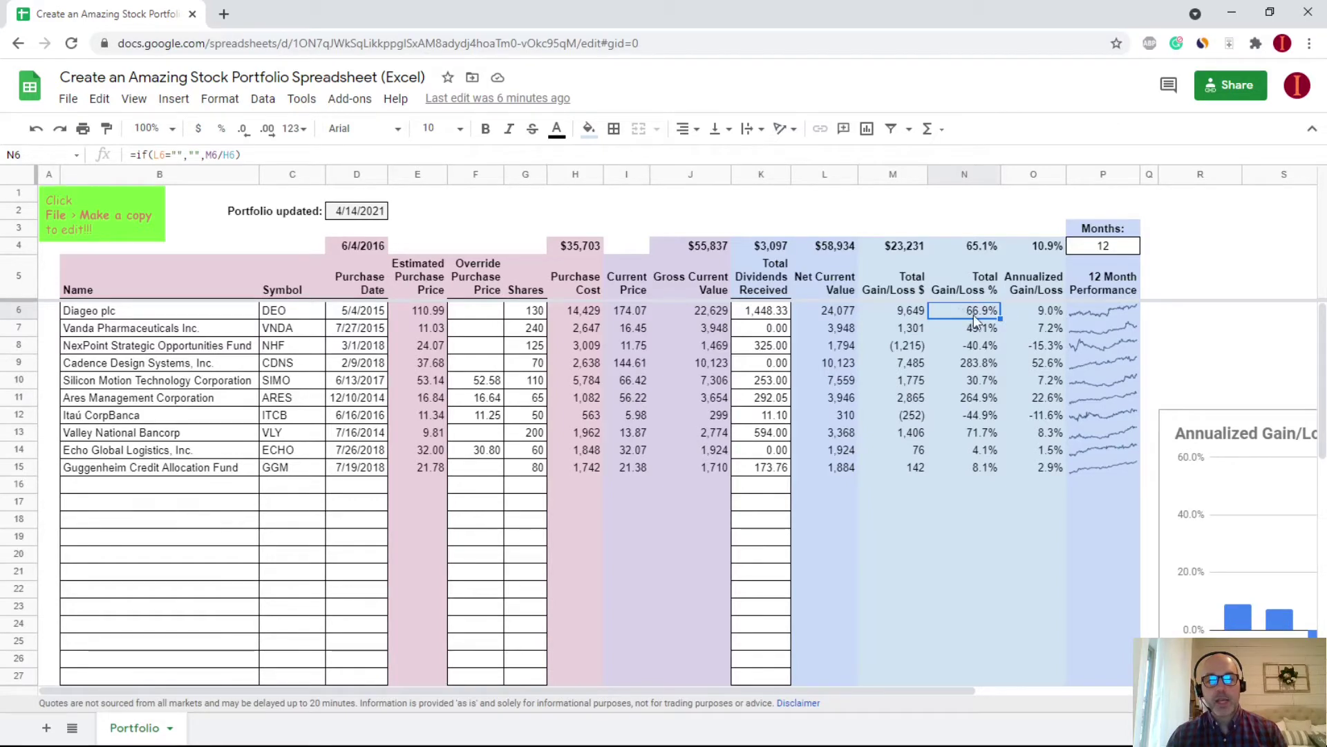
Step: Revisit M6, H6 purchase cost and N6, then select the O6 annualized gain/loss formula
click(904, 311)
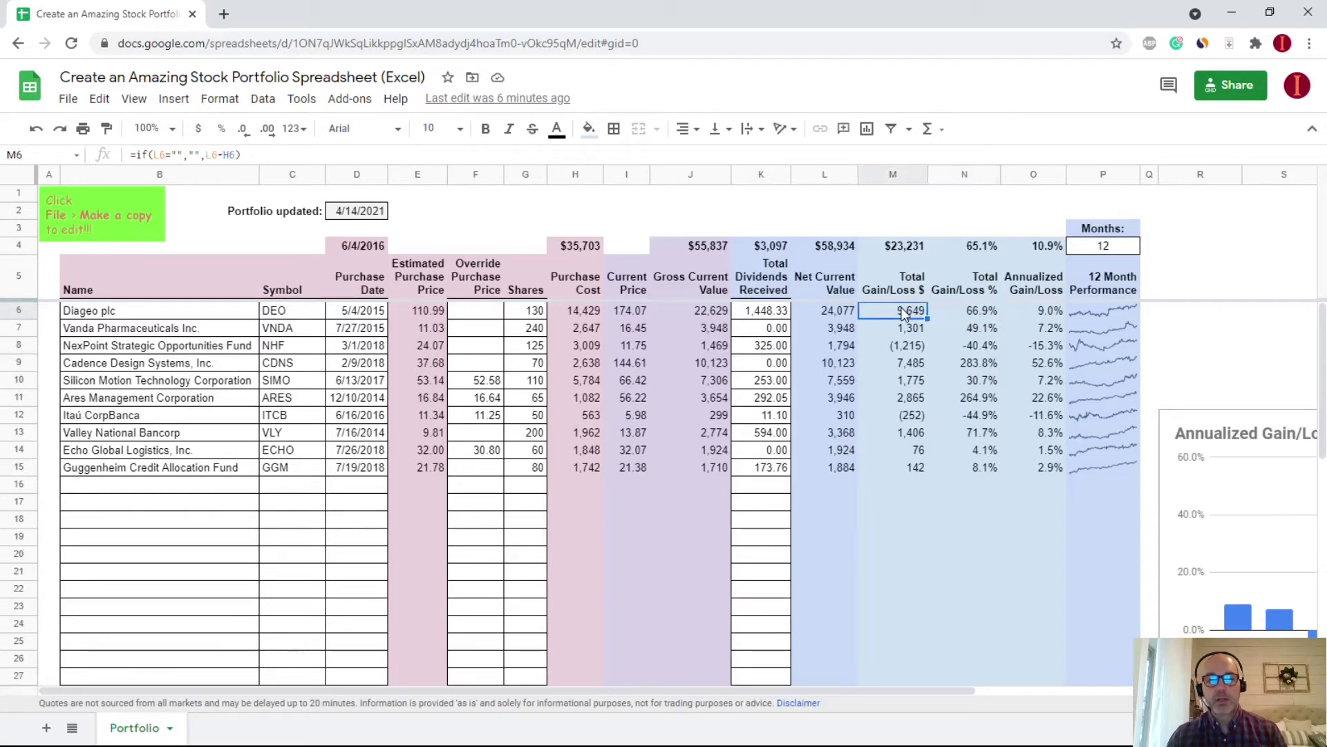
click(578, 311)
key(Right)
key(Right)
key(Right)
key(Right)
key(Right)
key(Right)
key(Right)
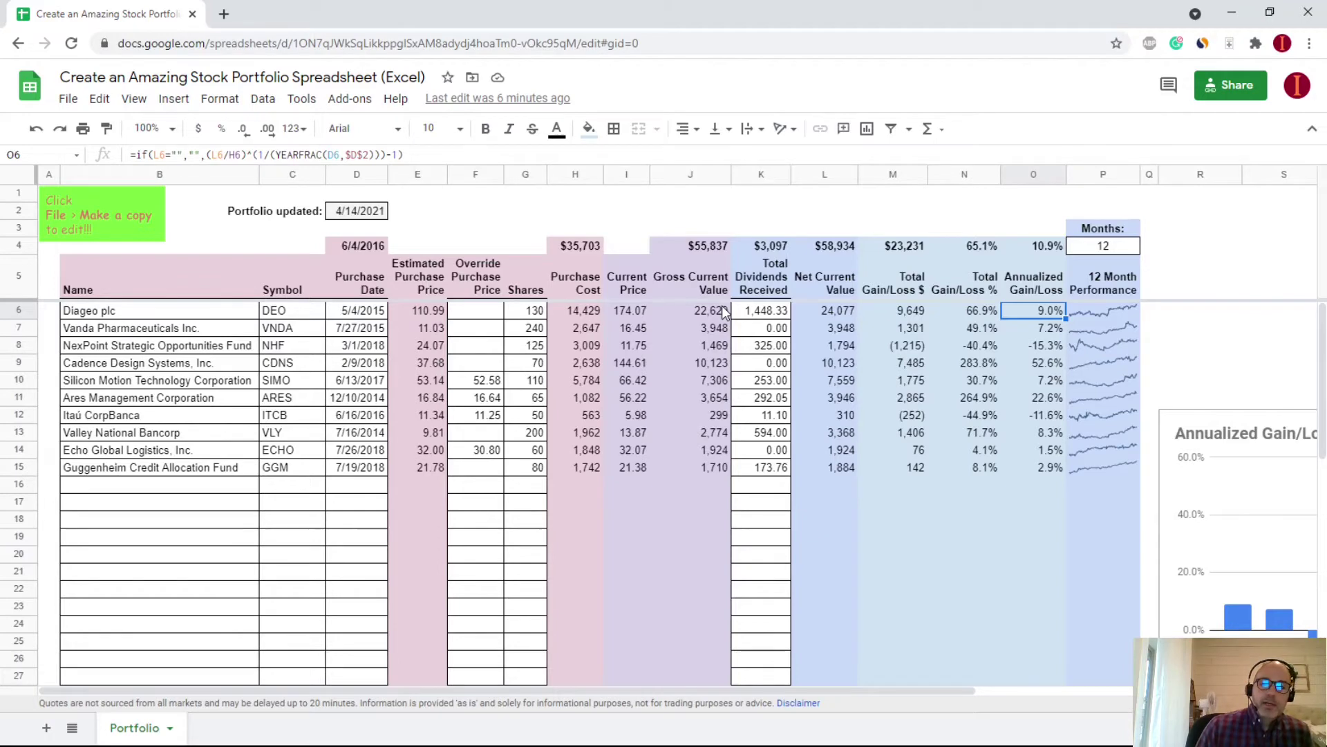
click(976, 315)
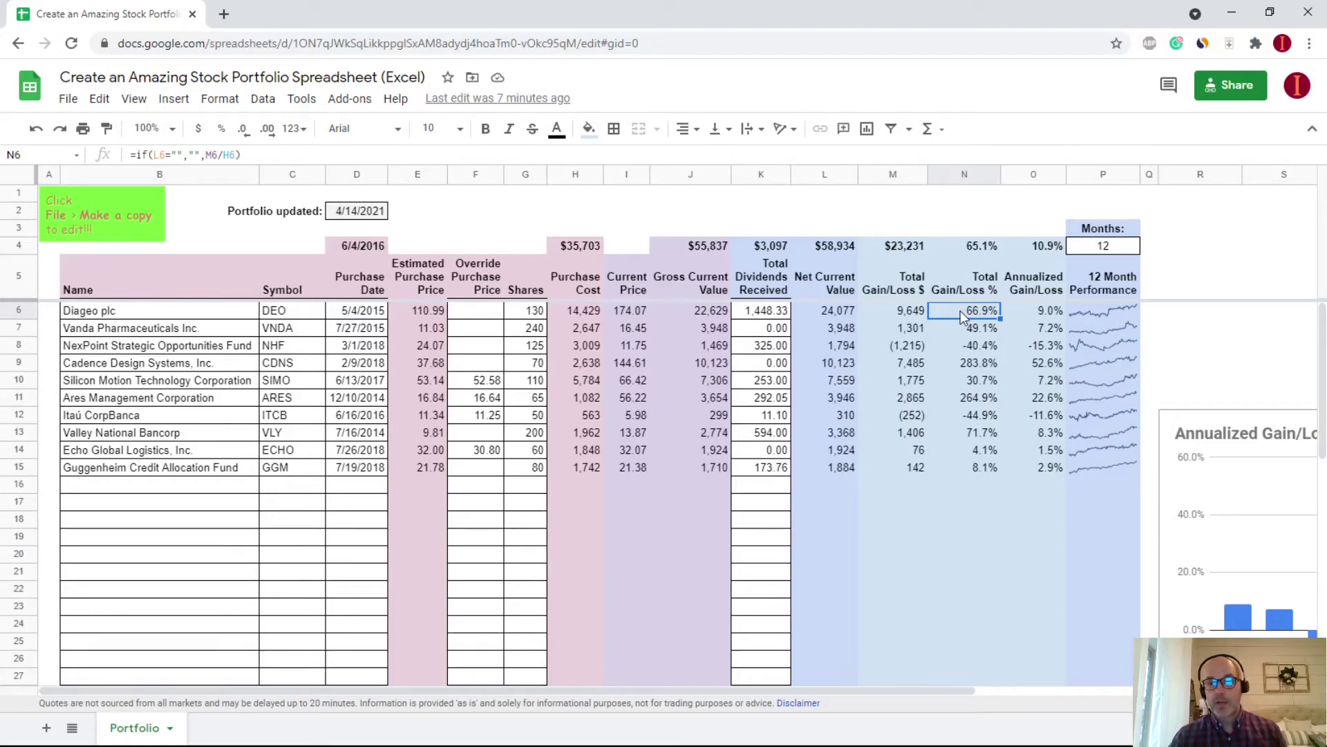
click(1016, 314)
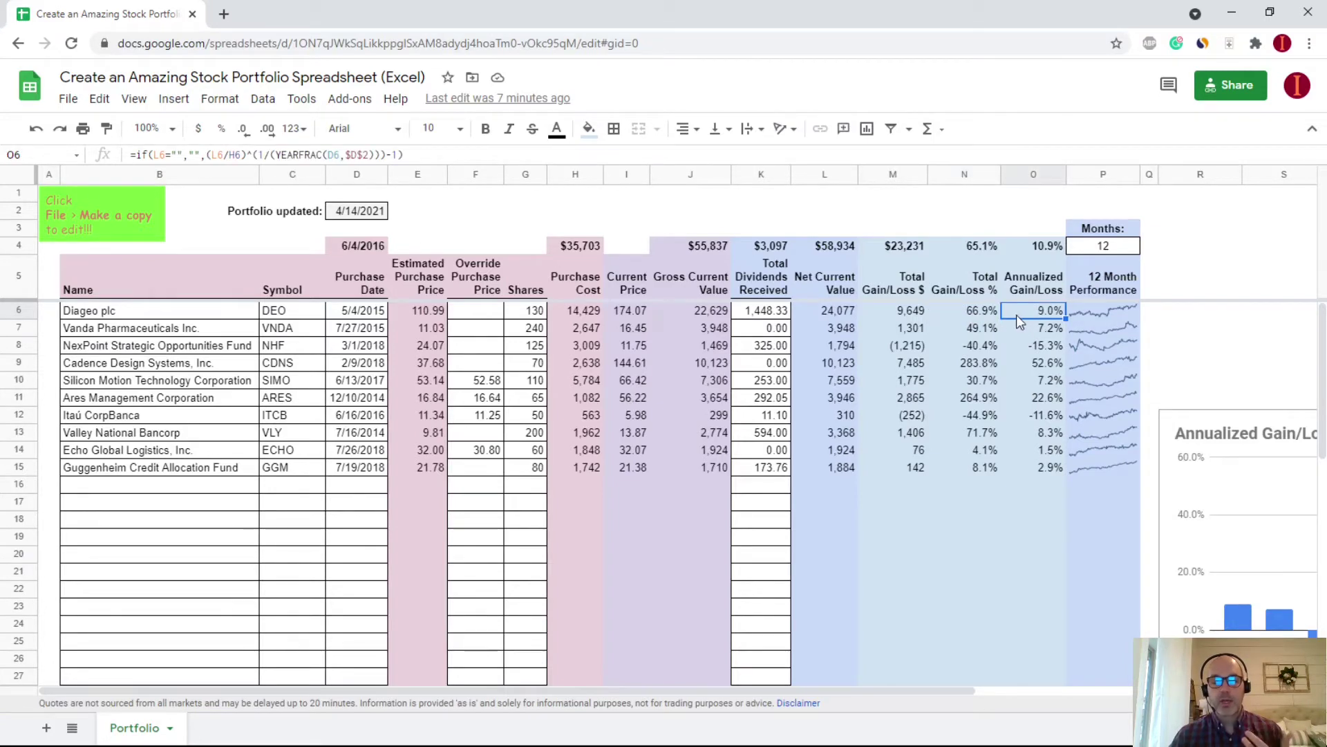
Step: Exit O6's formula without changes and select D2 to view its =today() formula
double_click(1065, 306)
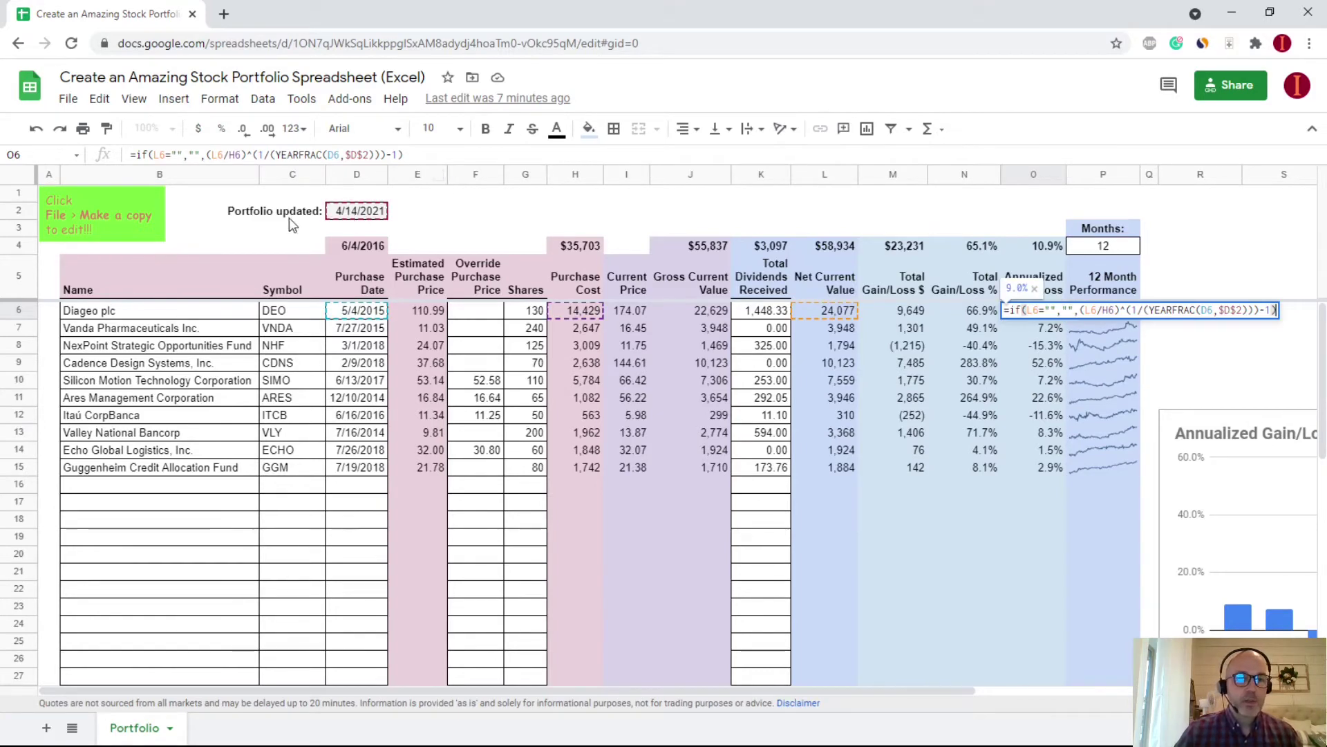
key(Escape)
click(352, 214)
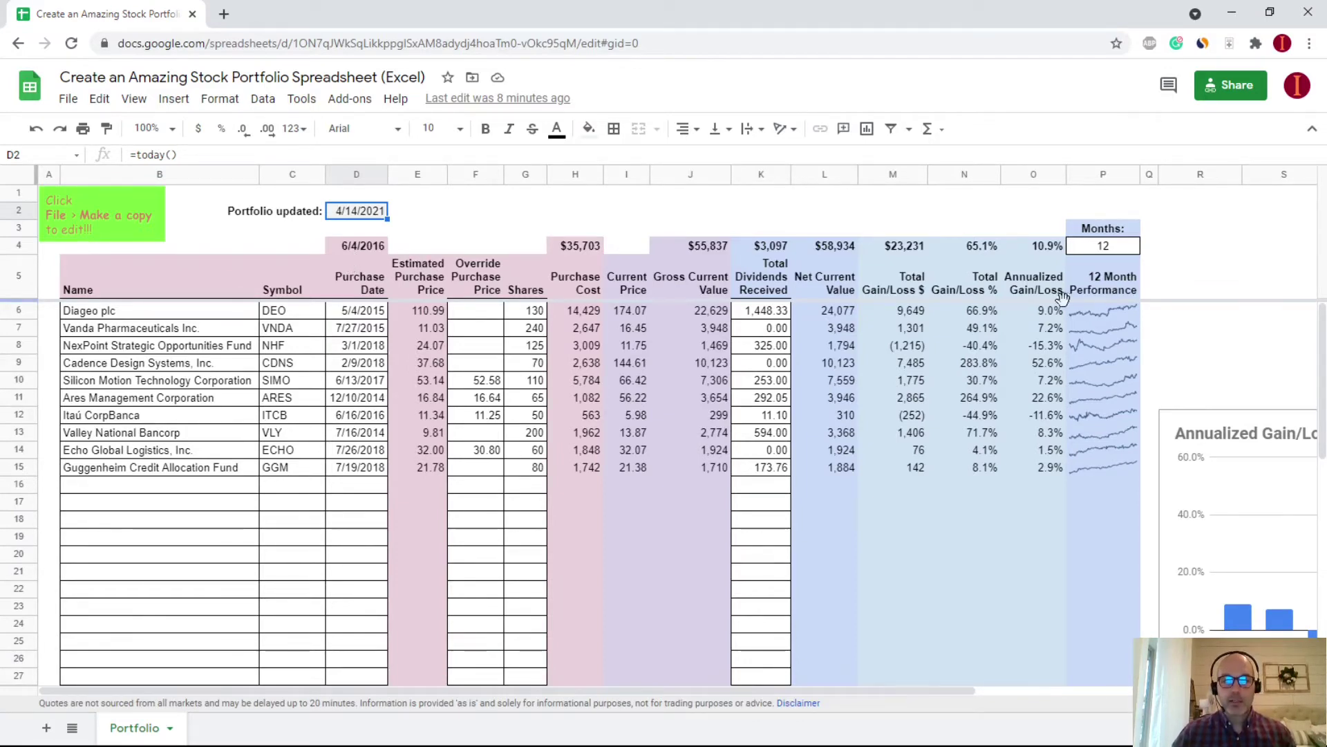
click(202, 153)
drag(205, 154, 79, 145)
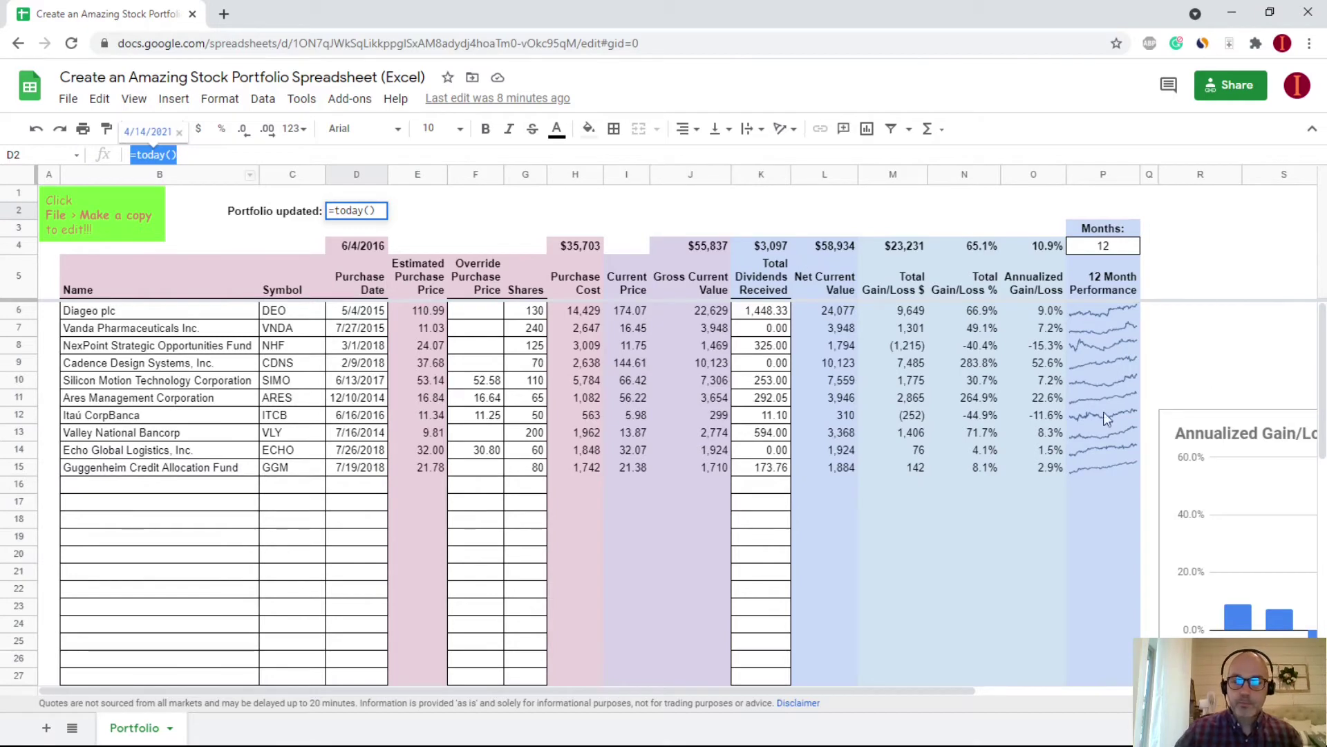
click(1047, 314)
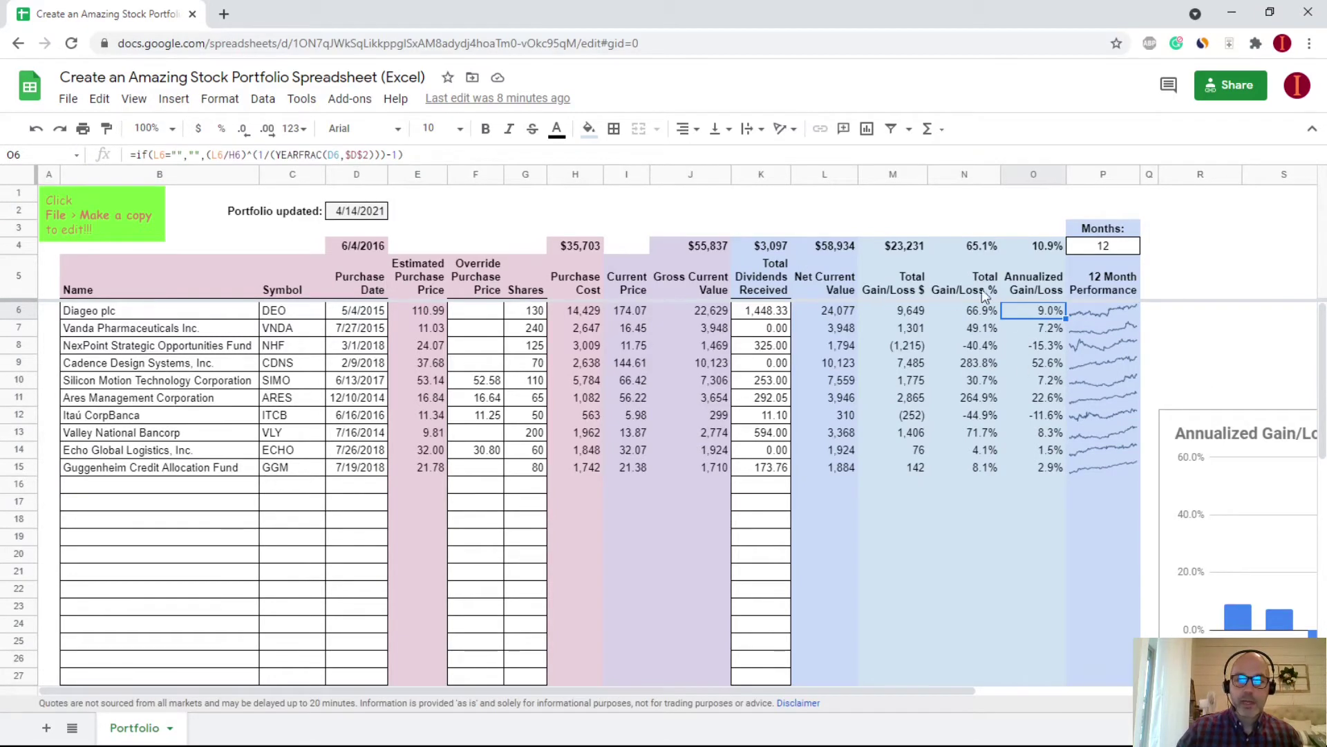
click(355, 217)
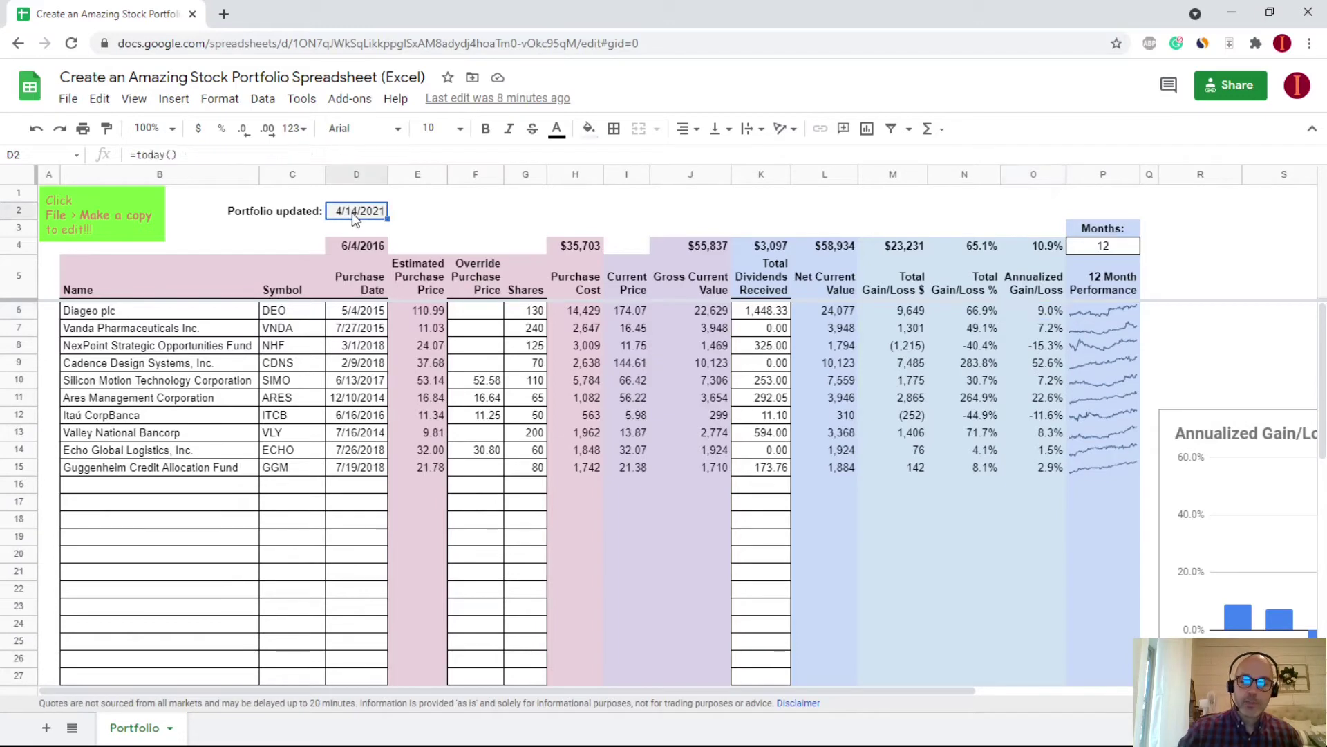
text(4/14/20)
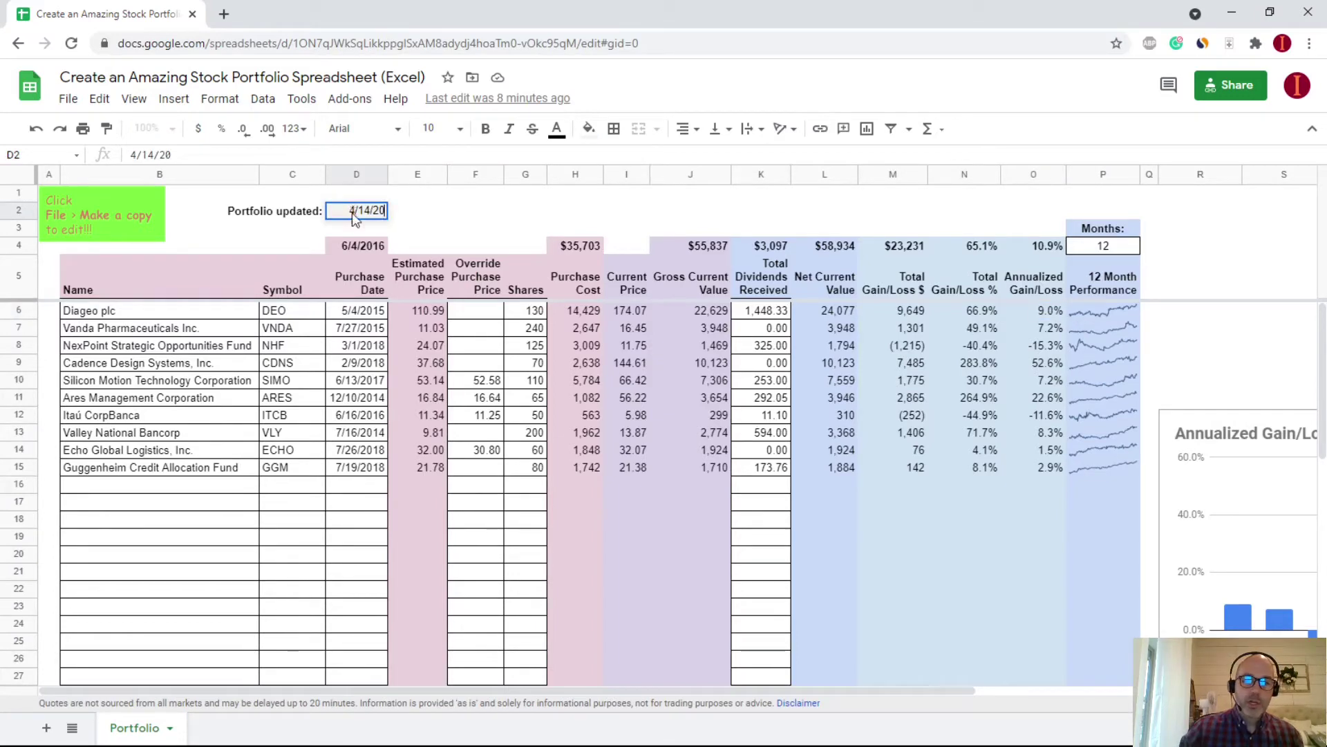
key(Return)
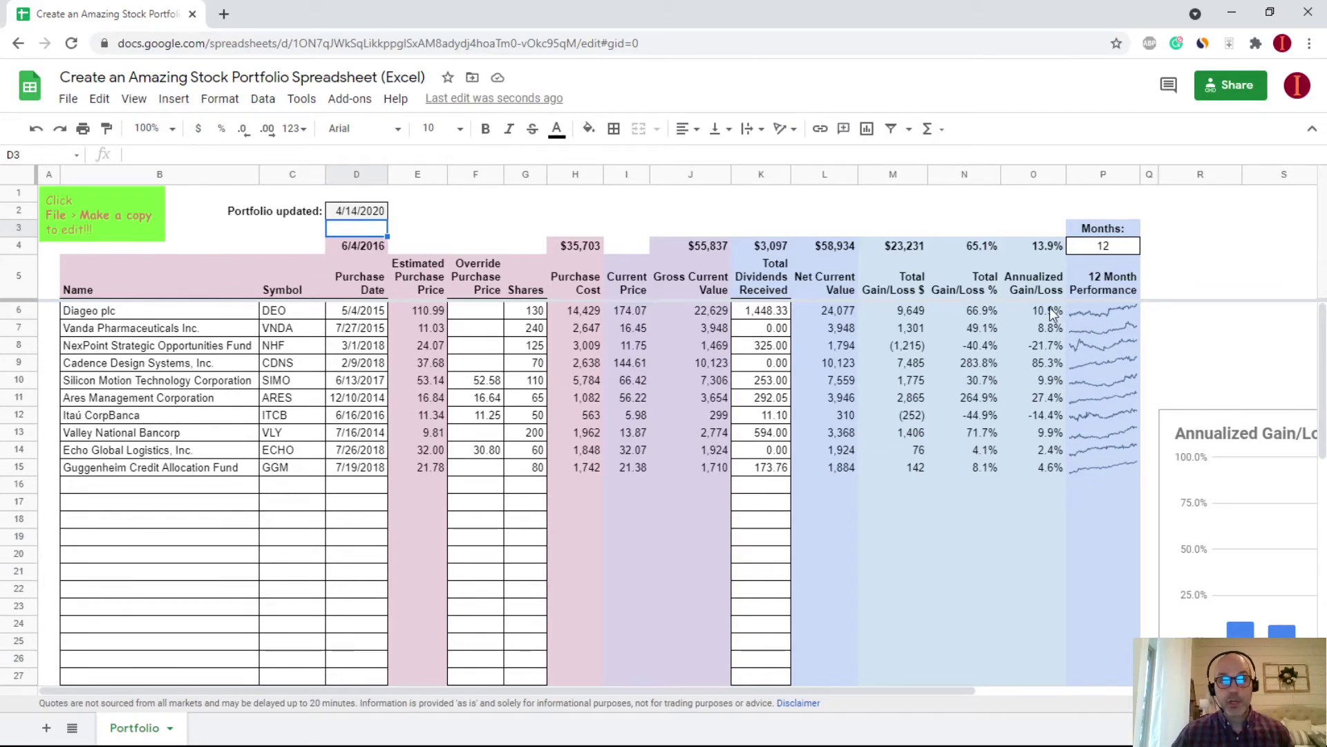
key(ctrl+z)
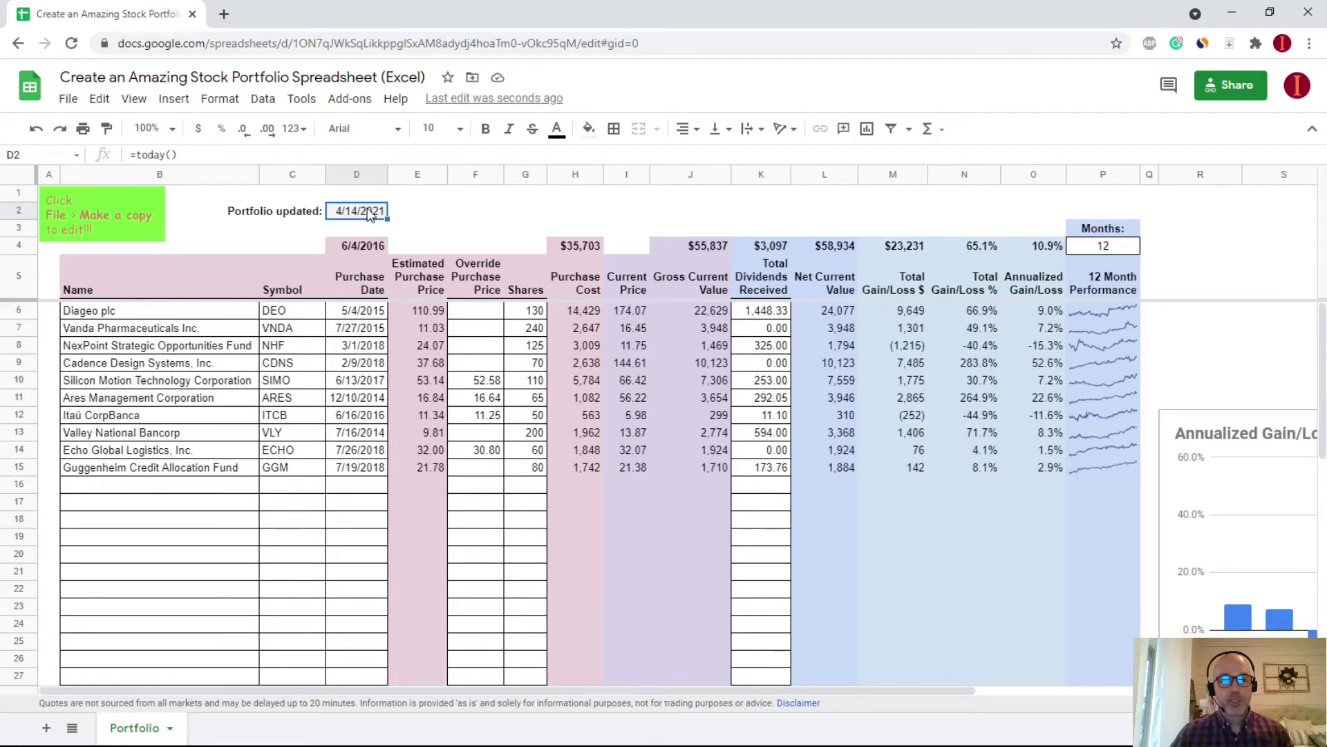
click(1040, 307)
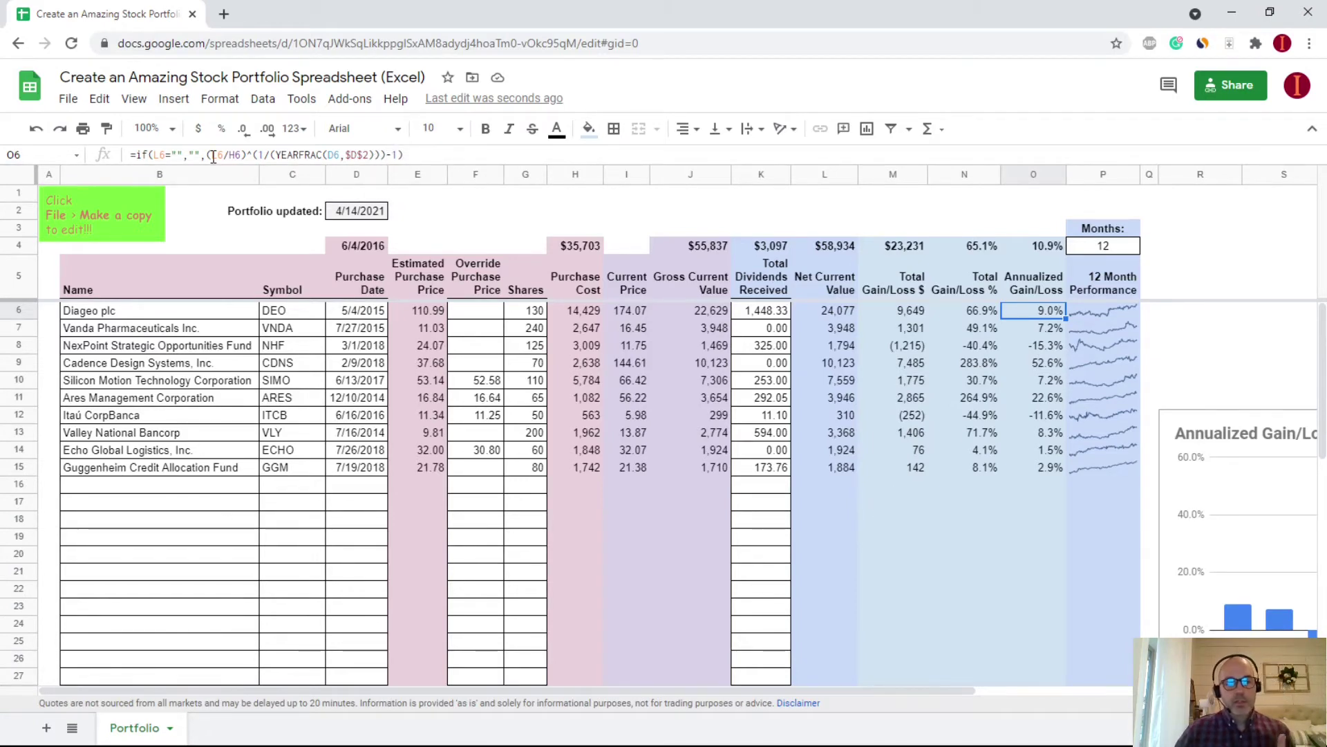
drag(207, 155, 111, 155)
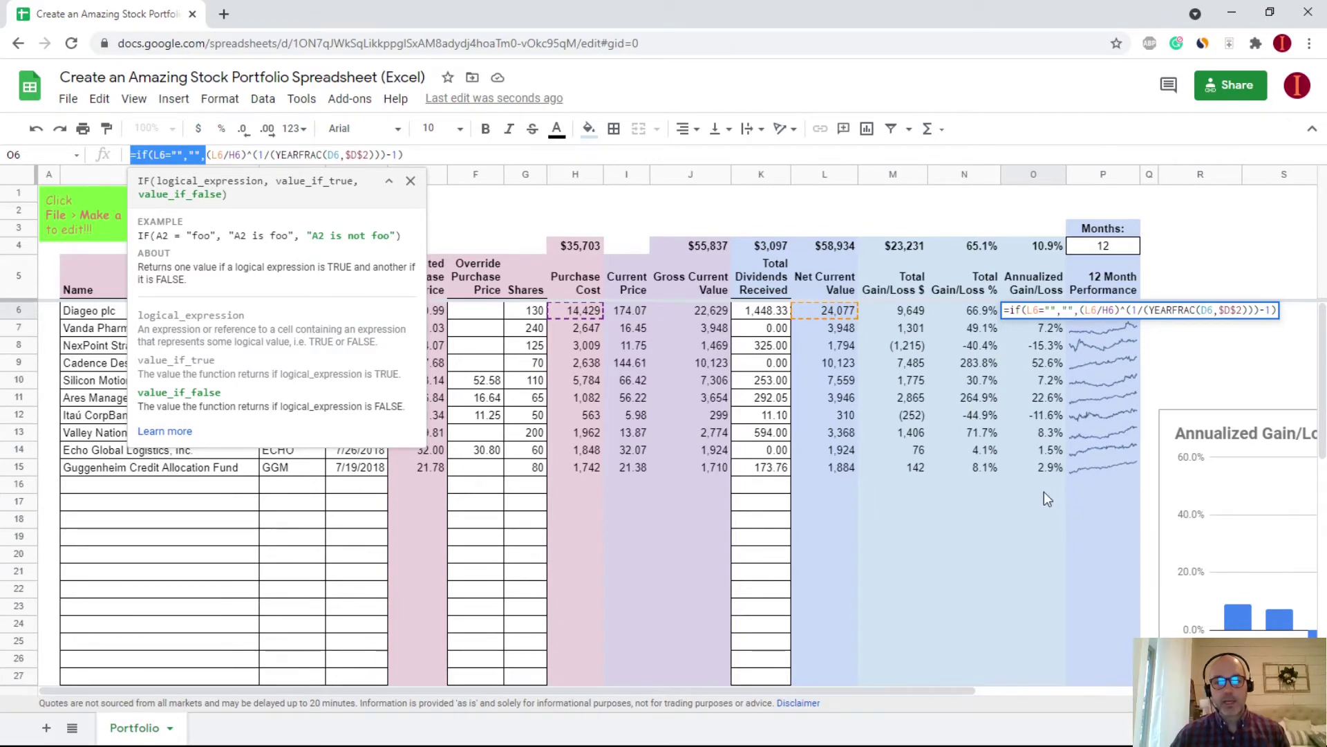
scroll(1040, 453, down, 3)
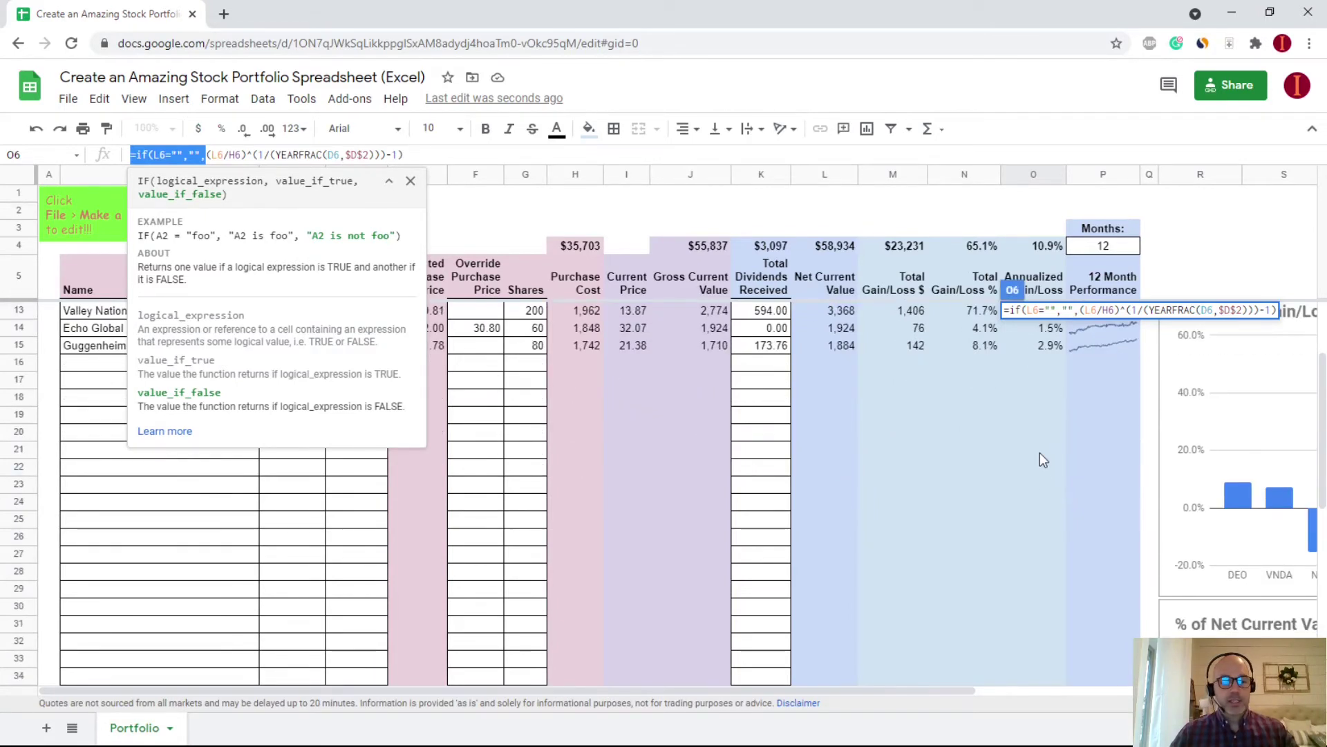
key(Escape)
click(1041, 365)
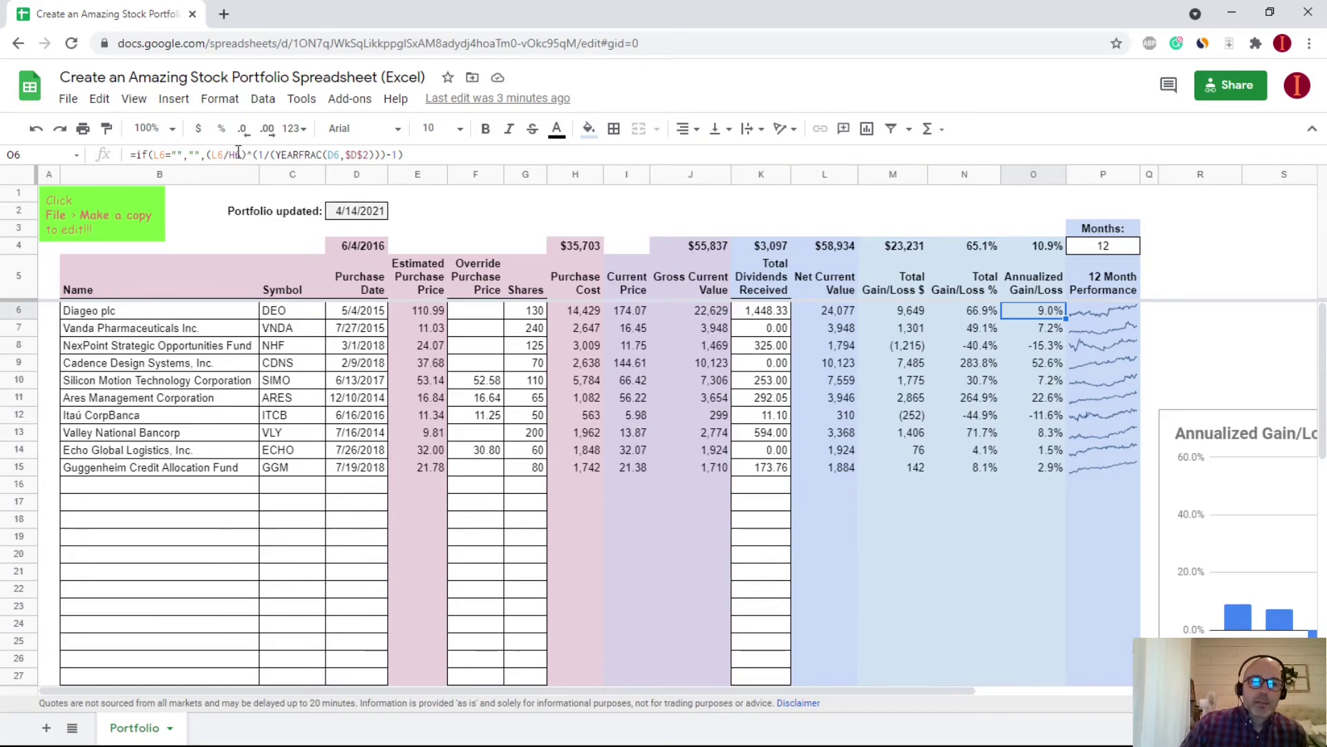
Step: In O6's formula, highlight (L6/H6), the ^(1/ exponent and YEARFRAC's $D$2 end date
click(248, 154)
drag(246, 153, 210, 153)
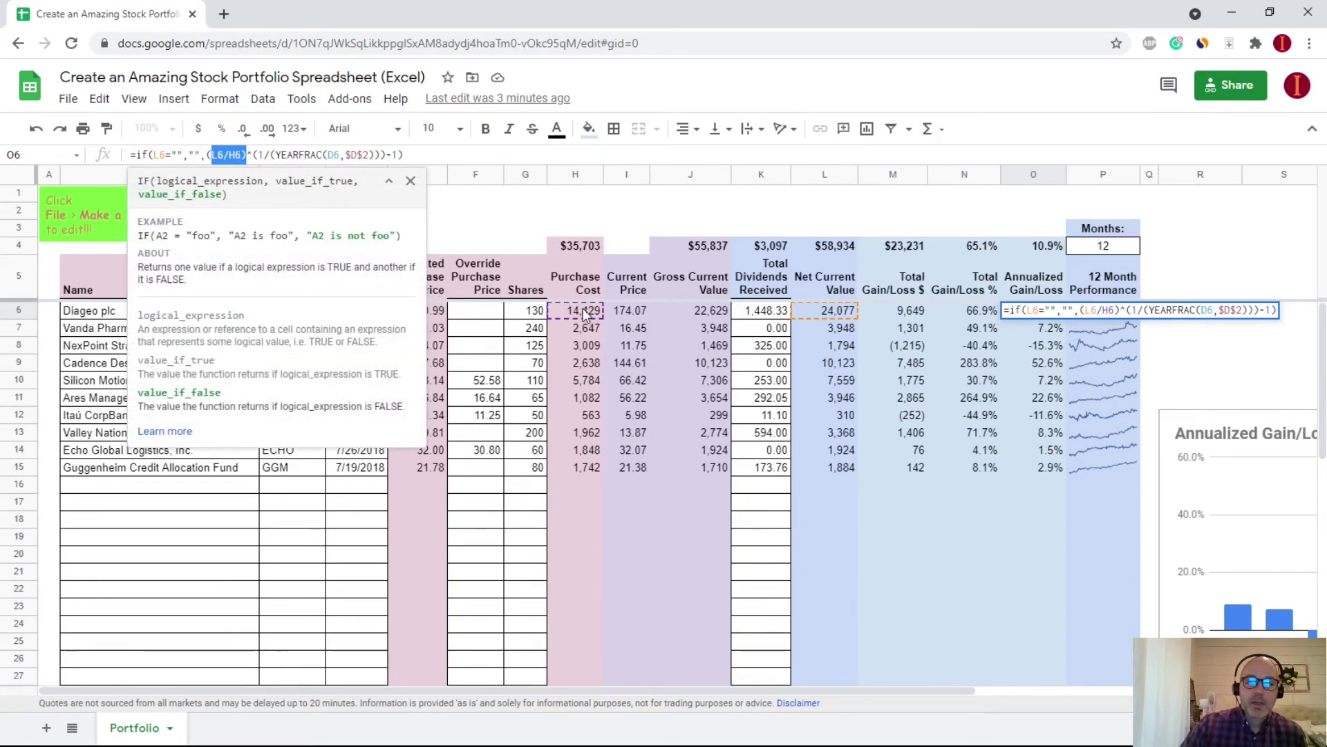
click(260, 154)
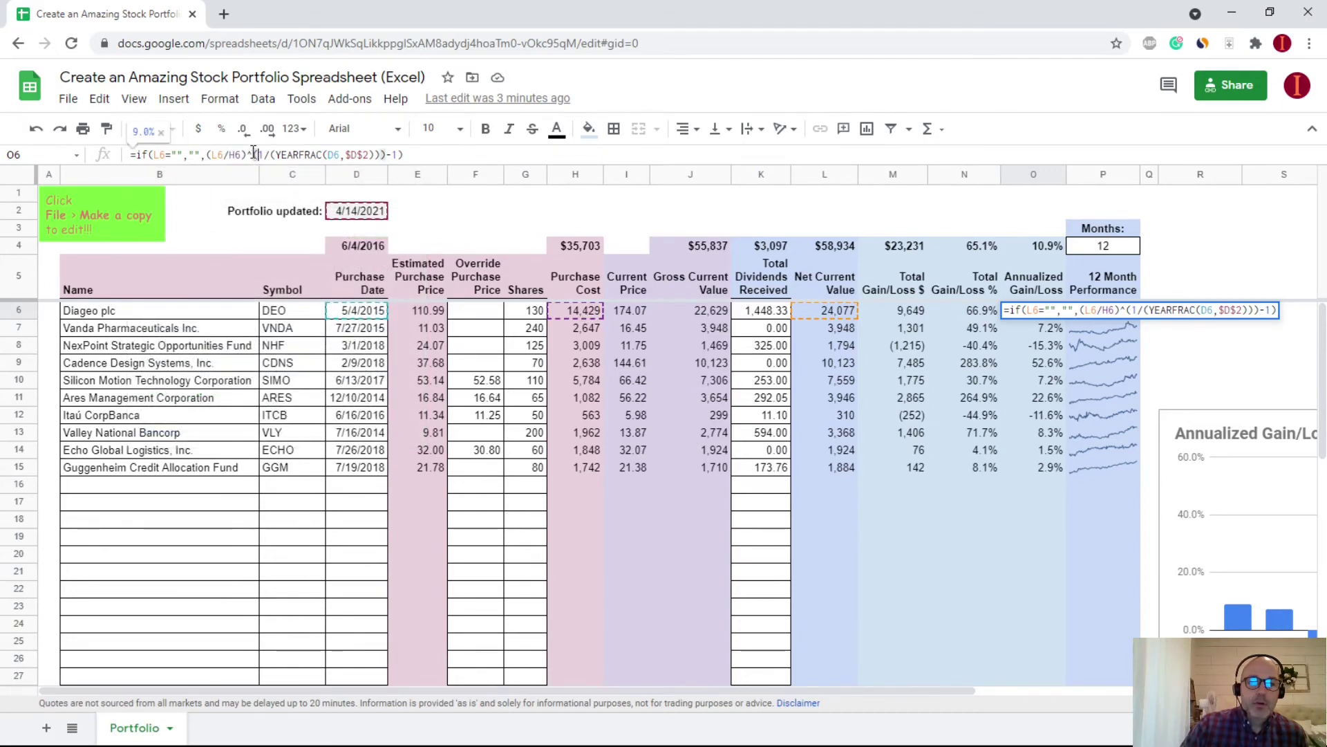
click(270, 154)
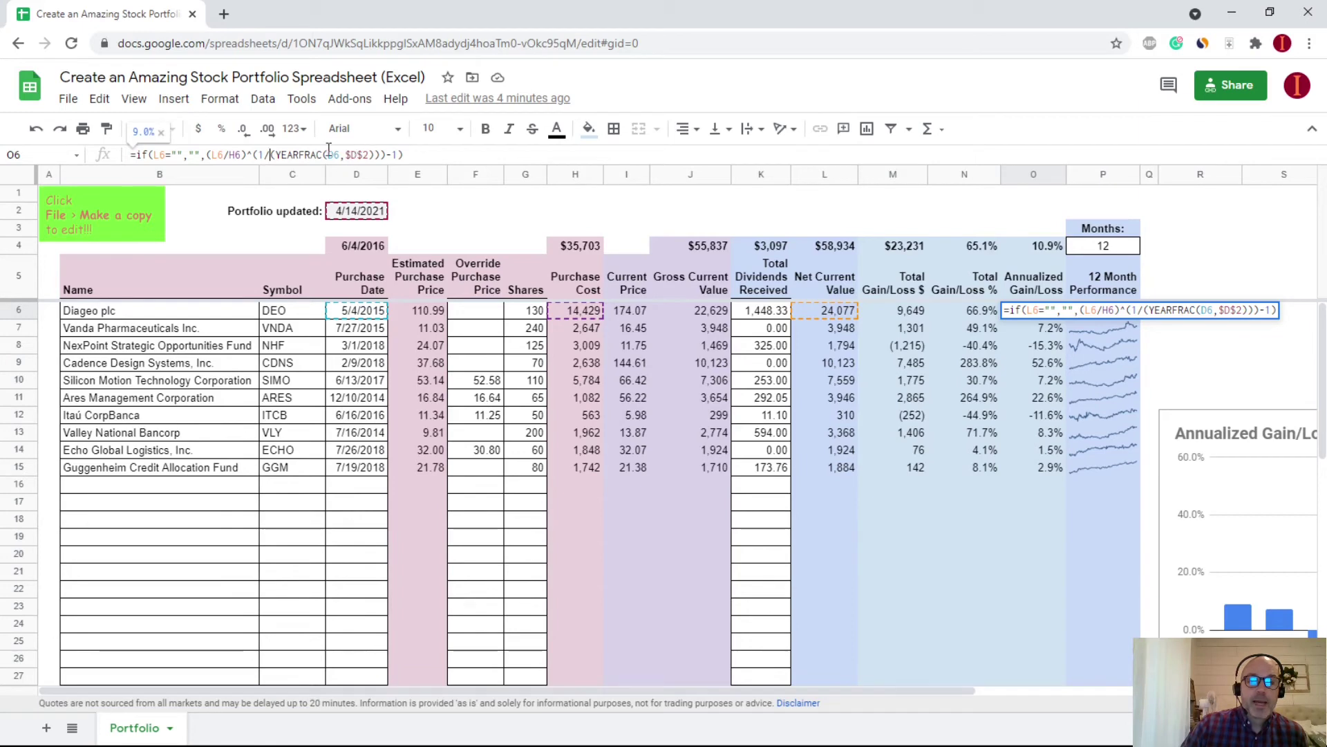
click(332, 154)
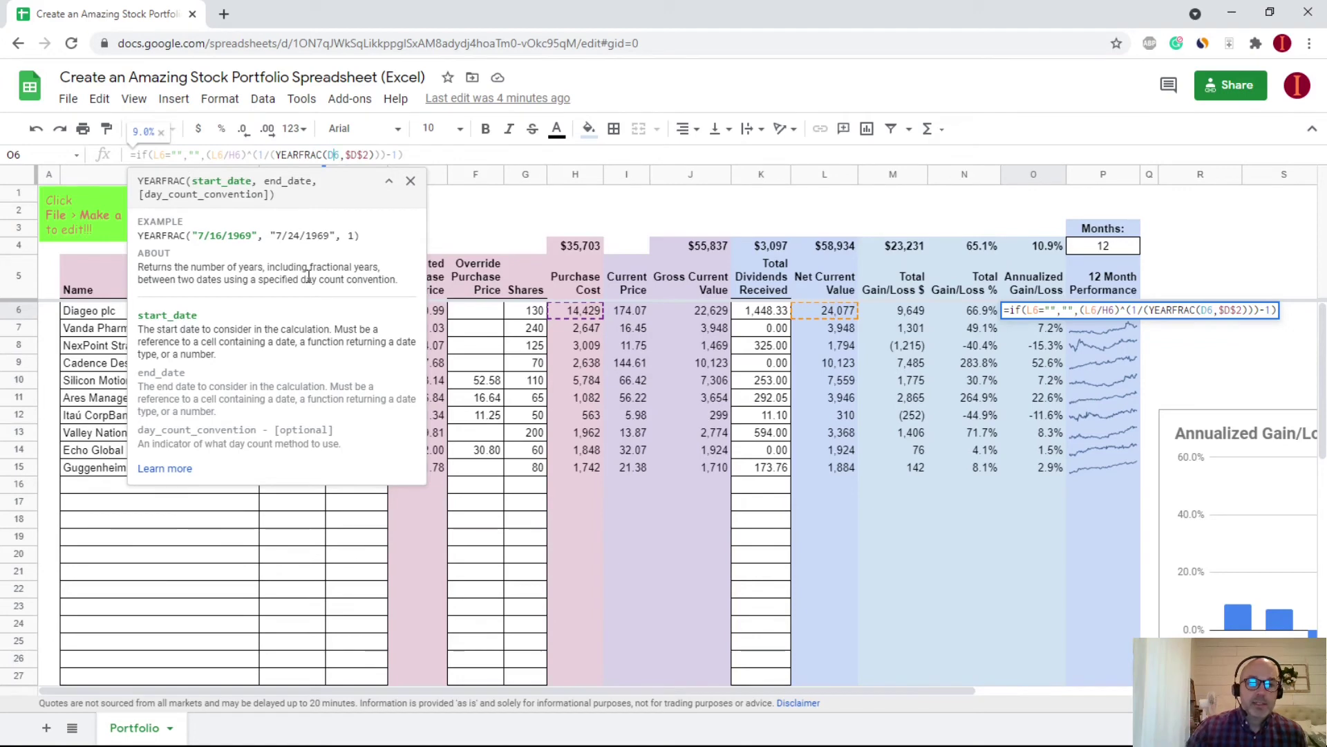
click(353, 155)
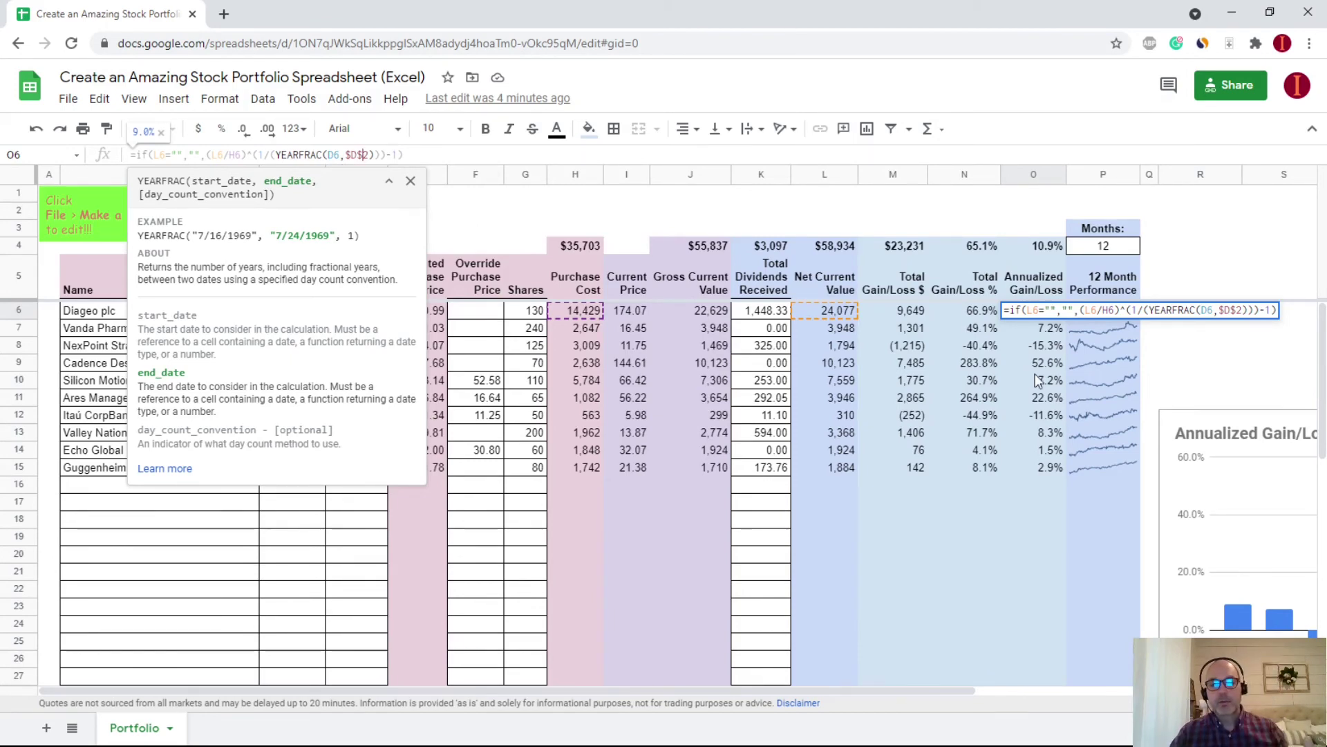
Step: Point again at L6, the ratio's closing bracket, the exponent and the YEARFRAC argument help
click(208, 153)
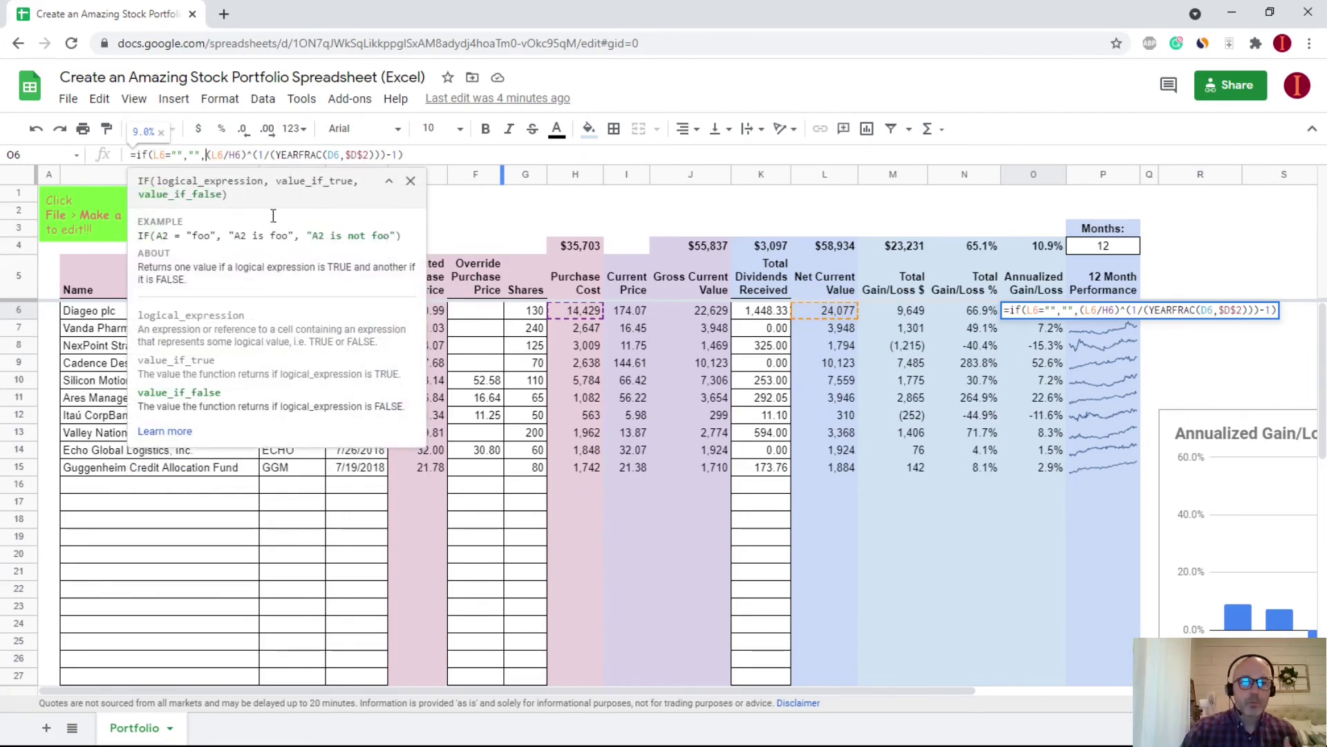
drag(241, 154, 249, 153)
click(251, 154)
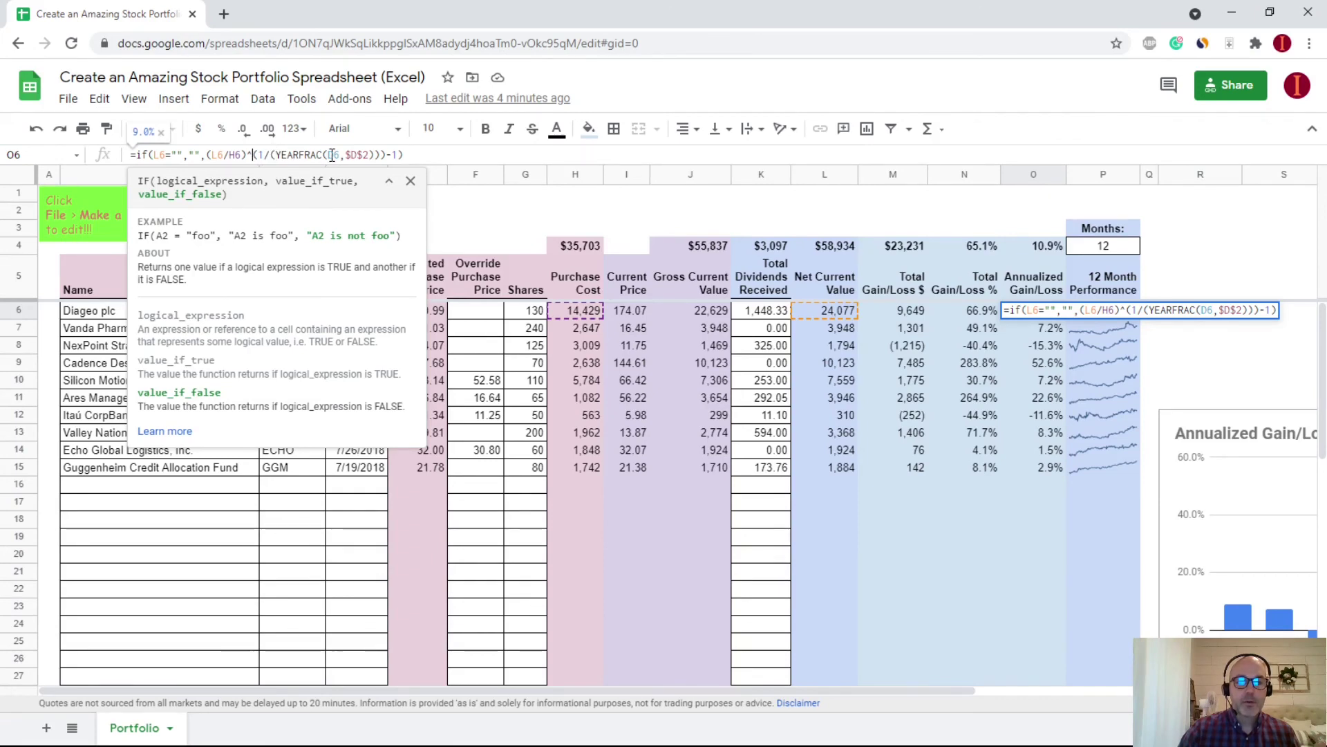
click(333, 155)
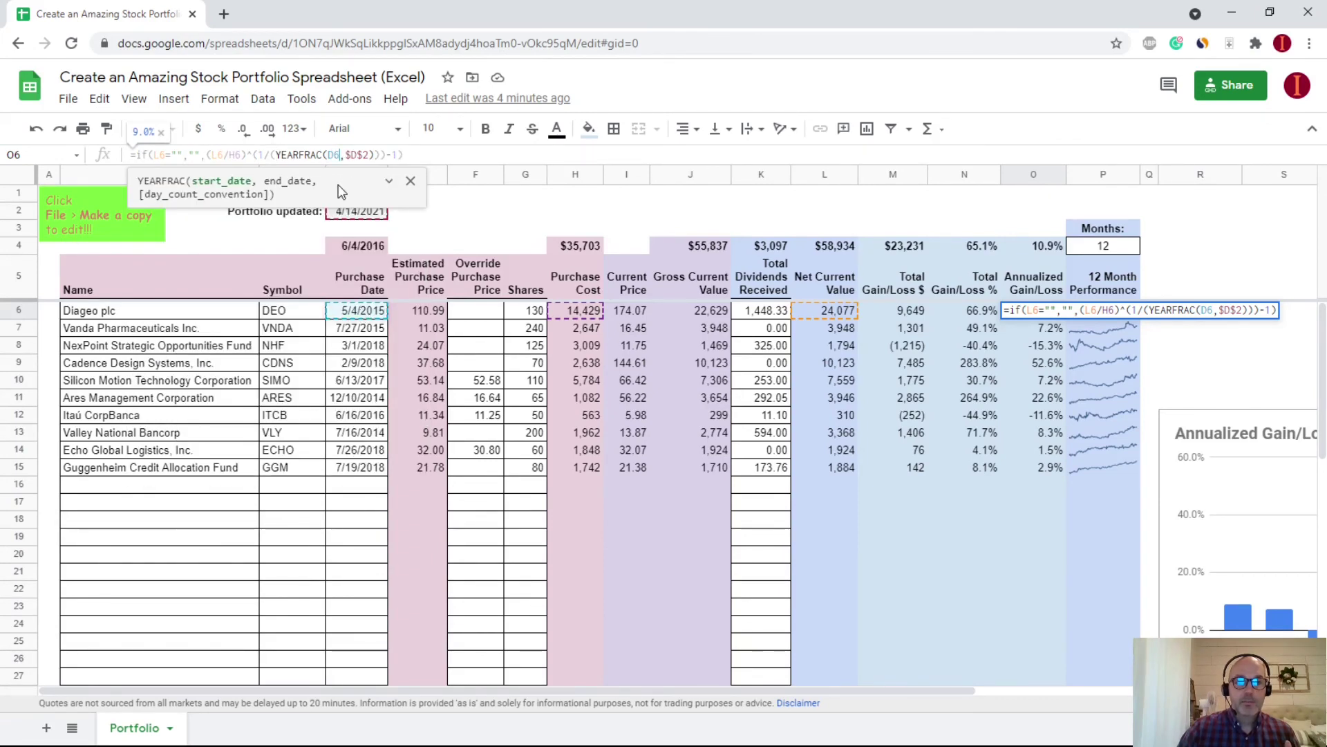
click(404, 153)
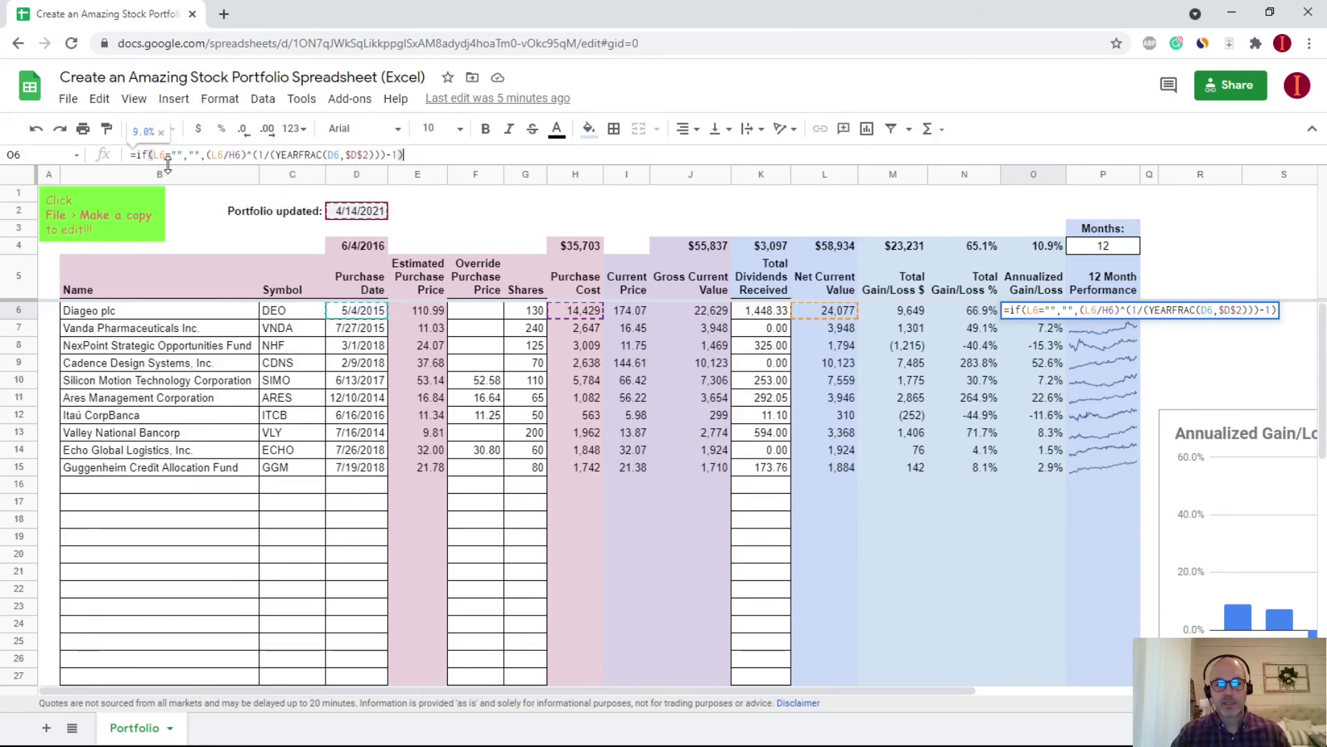
Step: Escape from O6 without changes so Diageo still shows 9.0% annualized
key(Escape)
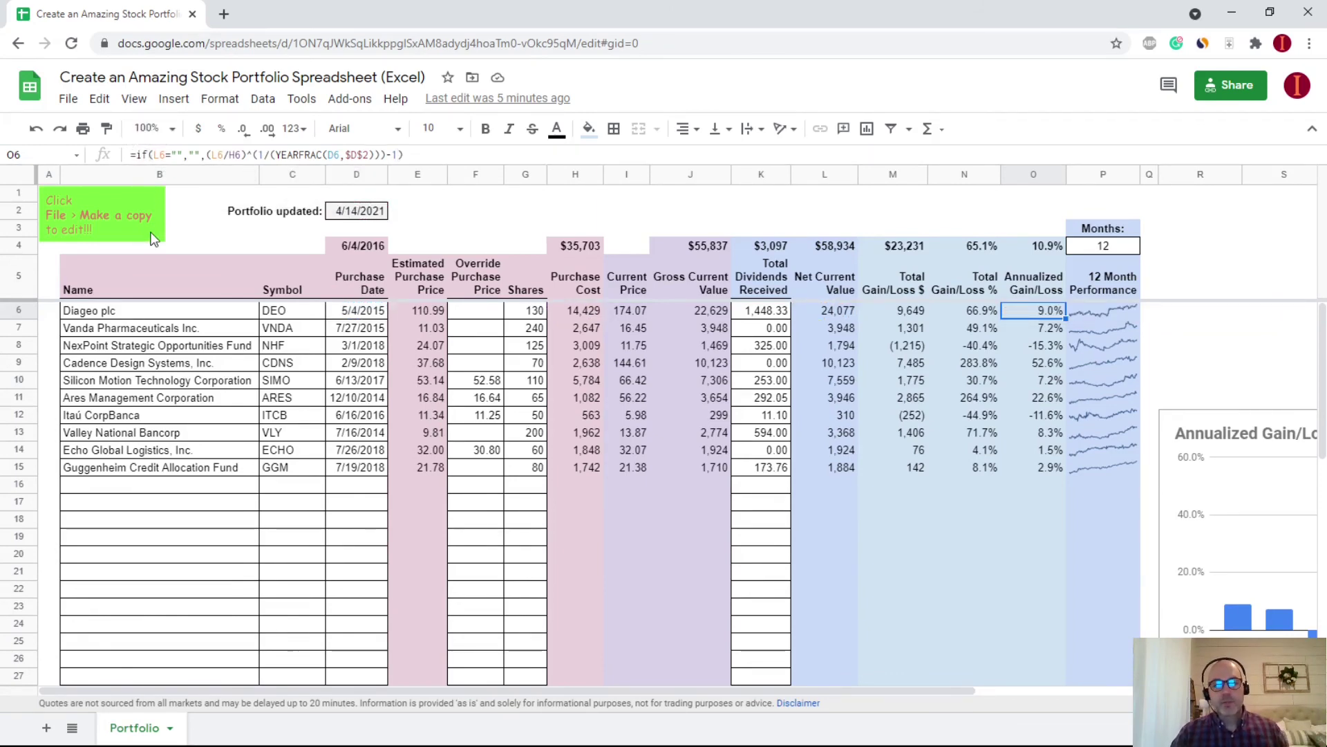